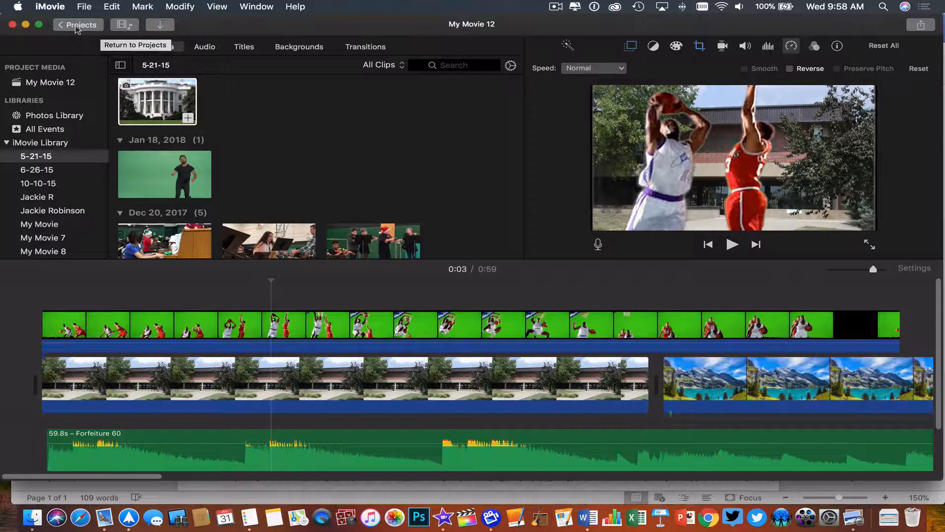
- Leave the open My Movie 12 project and return to the projects overview
left_click(78, 29)
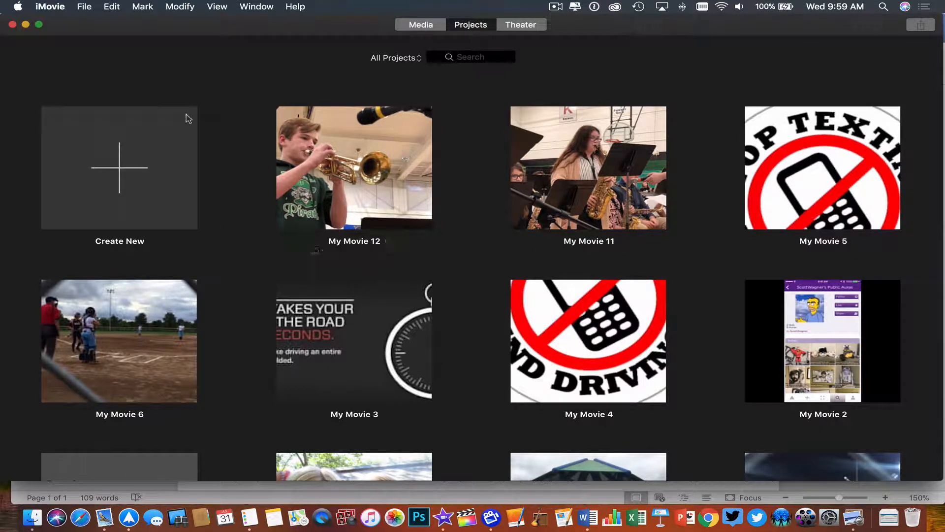
- Browse the trailer templates offered for a new project and leave without creating a trailer
left_click(126, 171)
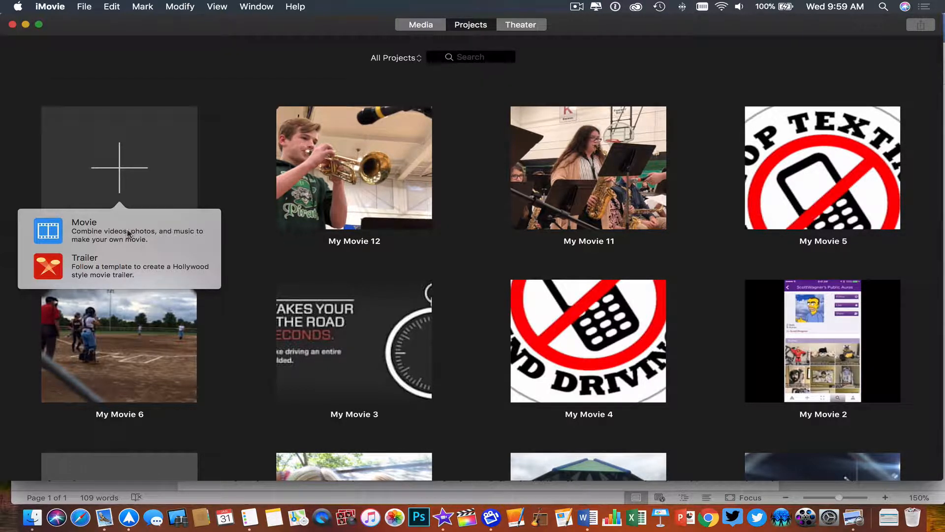
left_click(109, 273)
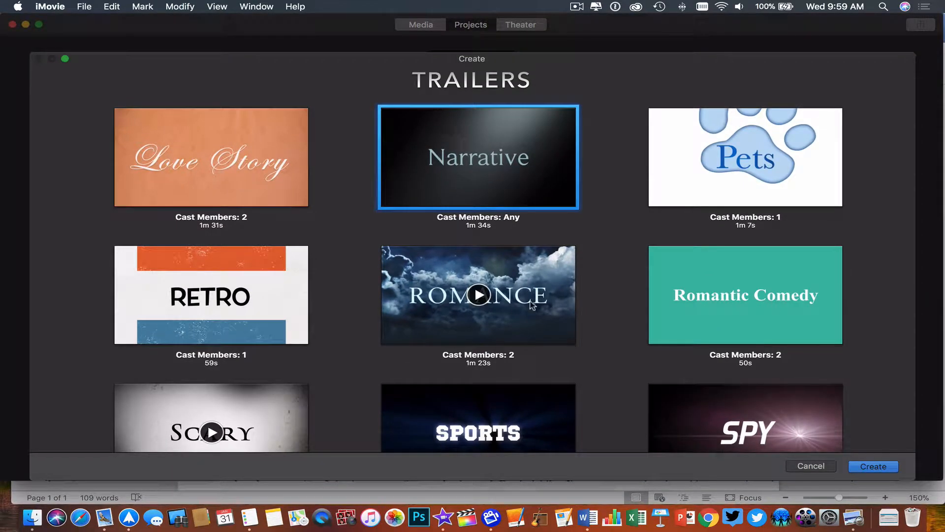
scroll(513, 305, "down", 7)
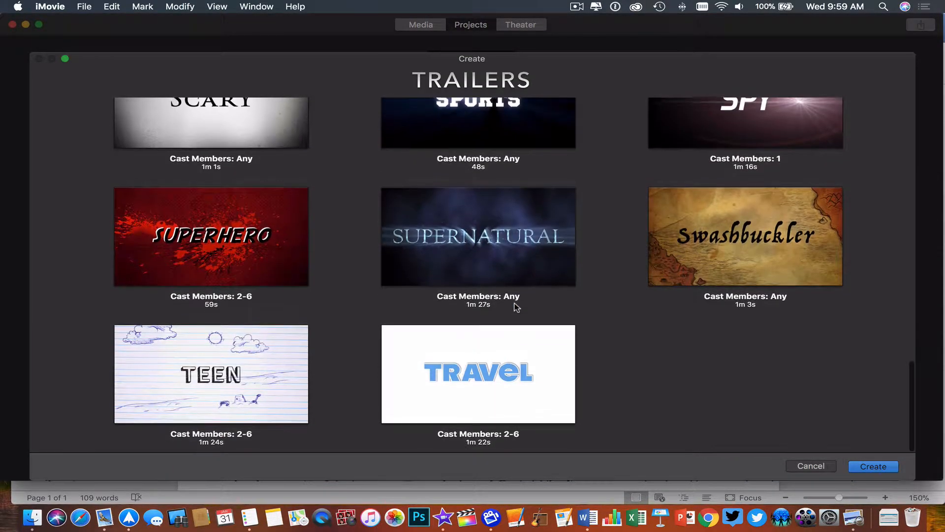
scroll(516, 307, "up", 10)
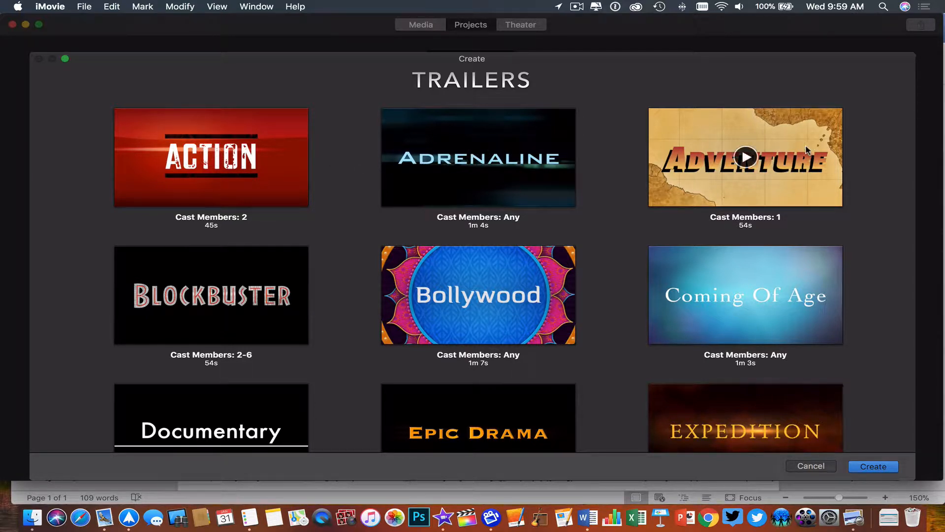
scroll(542, 345, "down", 1)
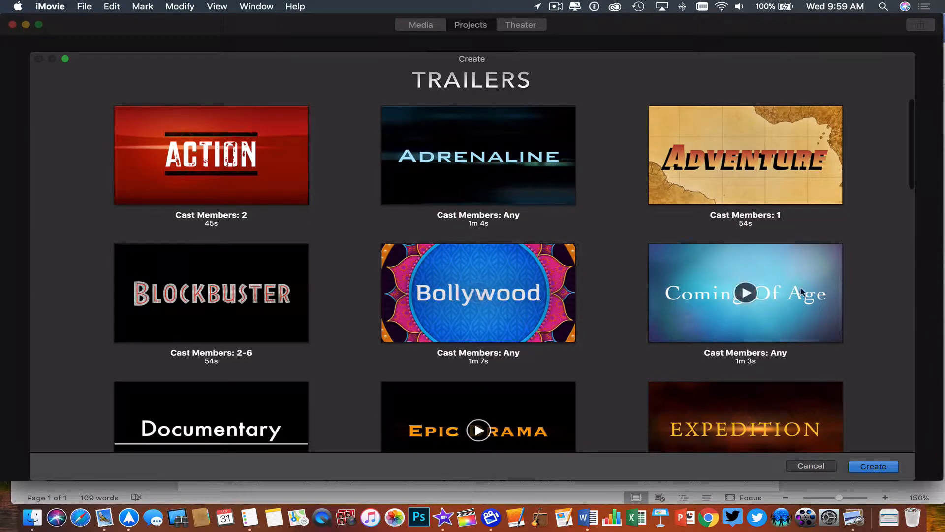
scroll(502, 300, "down", 15)
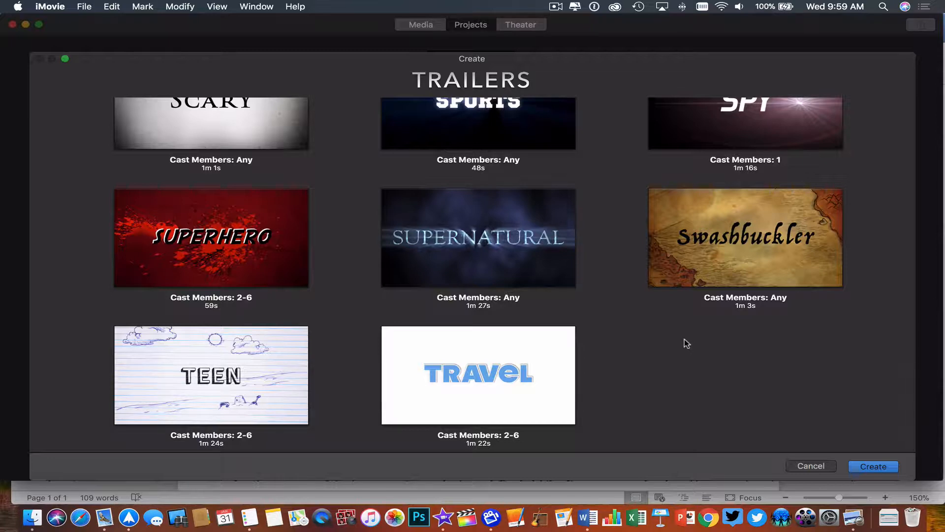
left_click(812, 467)
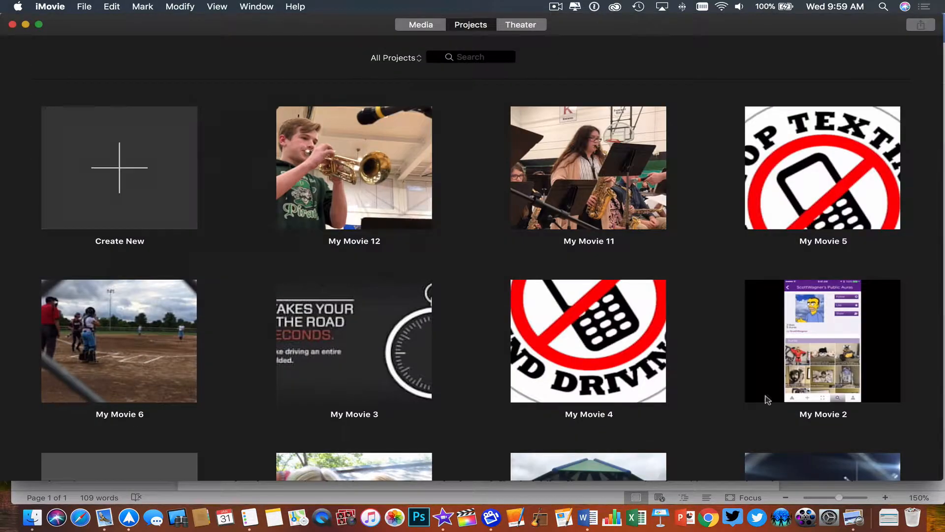
- Create a new blank movie project and show its project media
left_click(129, 168)
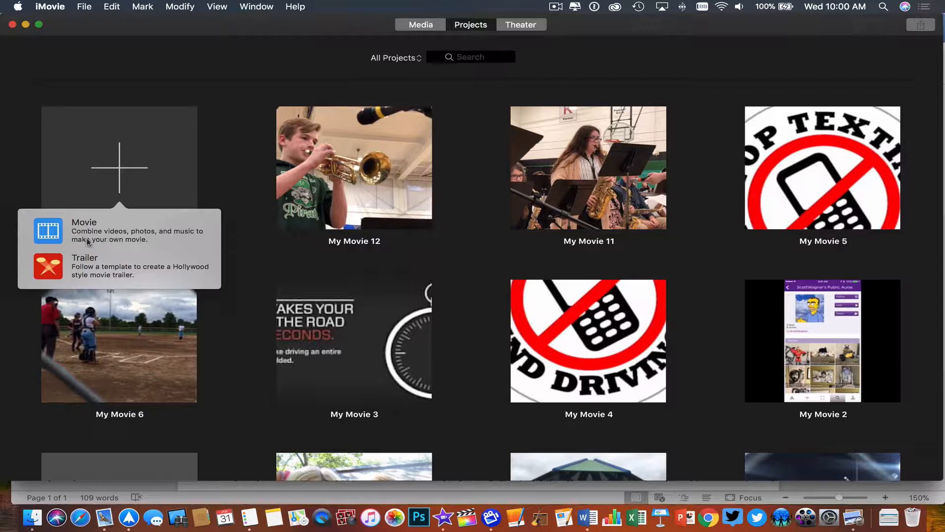
left_click(51, 228)
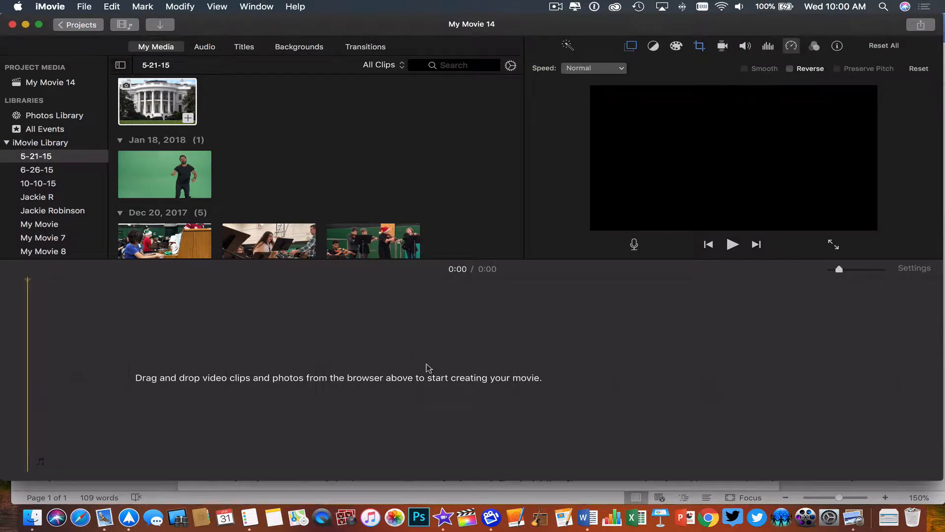
left_click(41, 84)
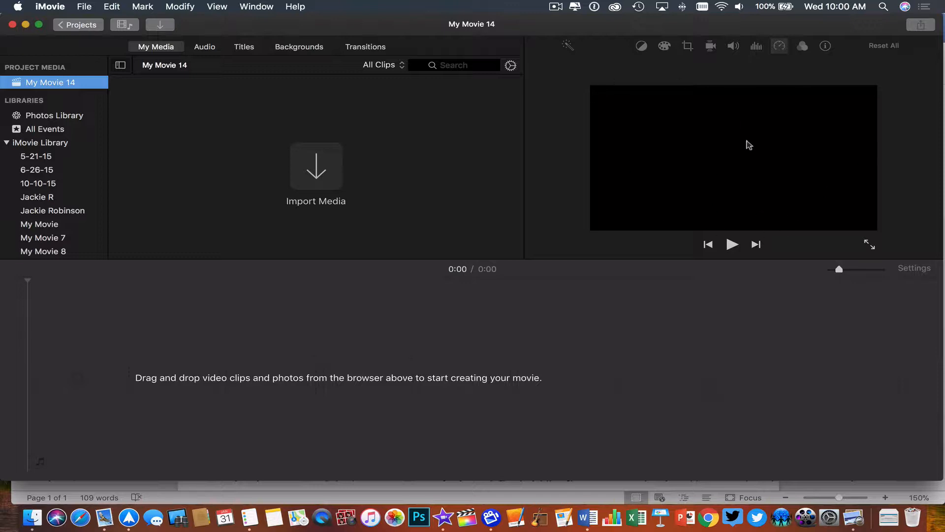
left_click(292, 406)
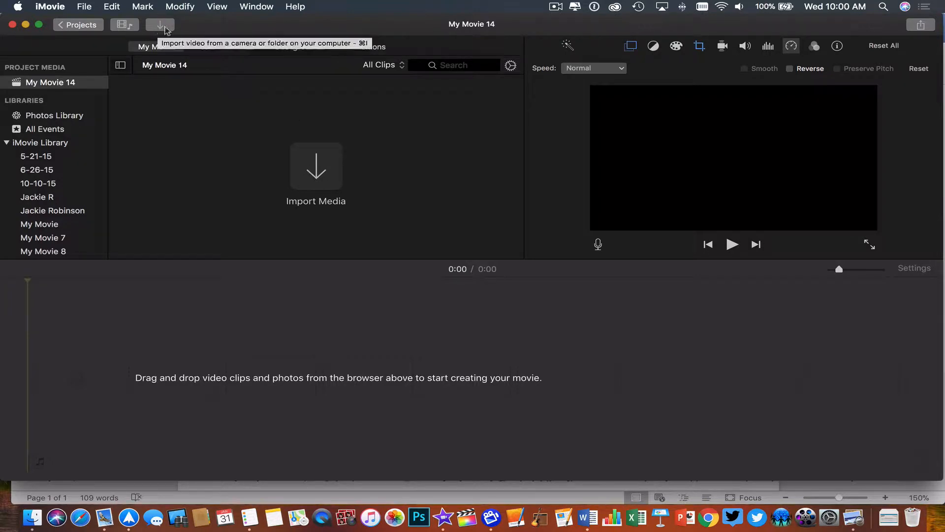
- Start a media import and go to the Sample Pics folder on the Desktop
left_click(84, 5)
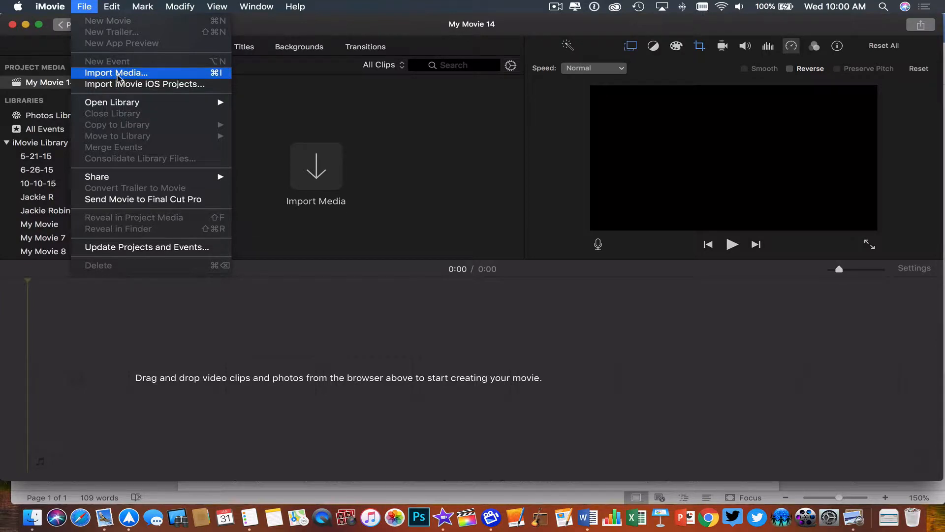
left_click(400, 141)
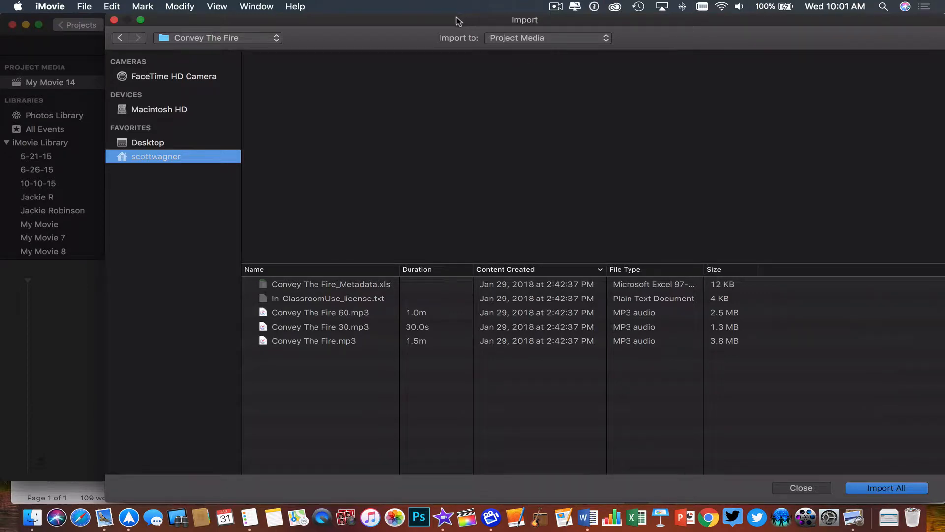
left_click_drag(459, 21, 379, 22)
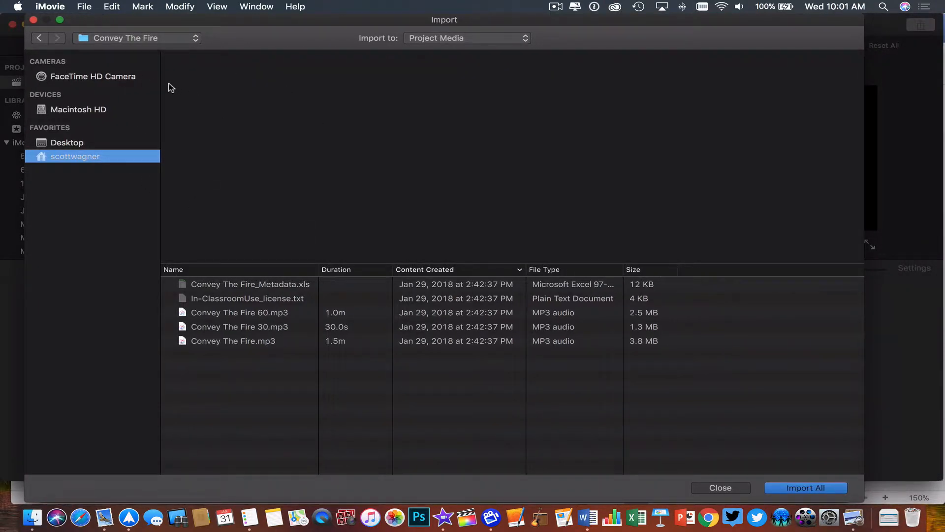
left_click(72, 143)
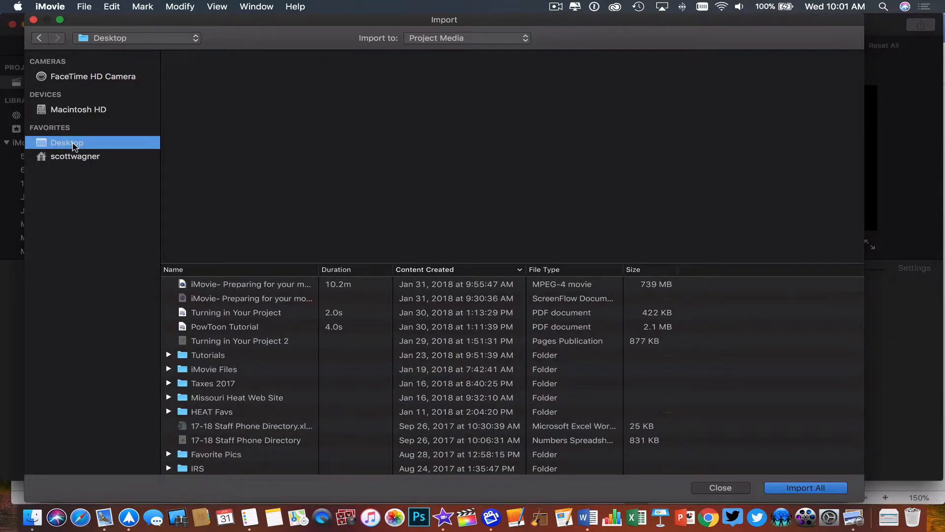
scroll(307, 385, "down", 10)
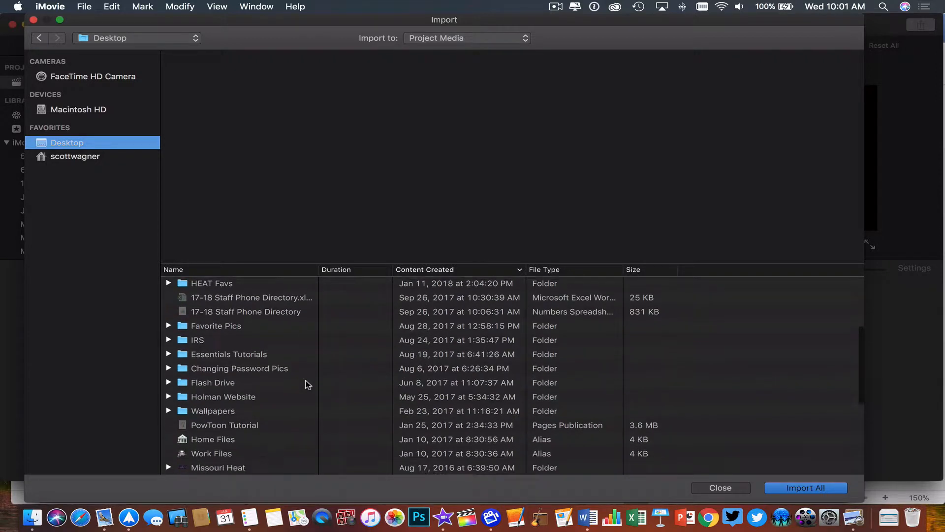
scroll(308, 385, "down", 2)
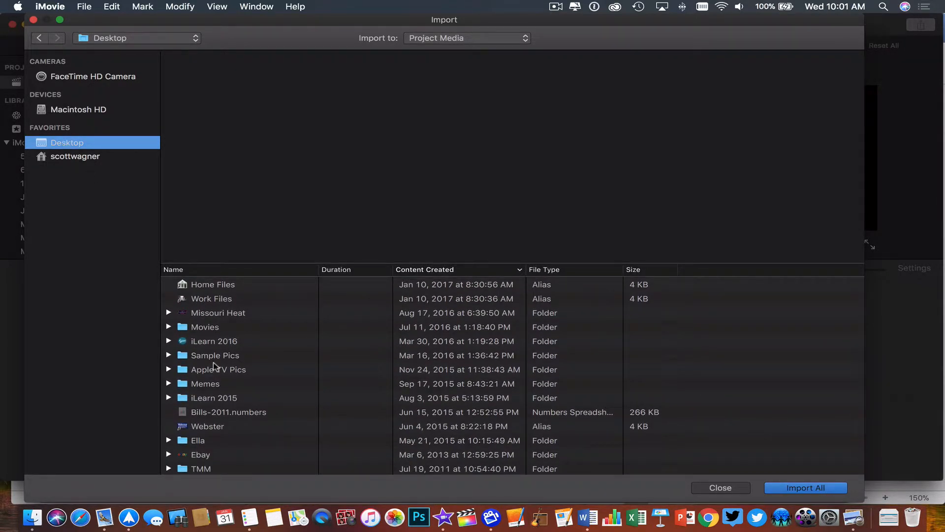
double_click(218, 356)
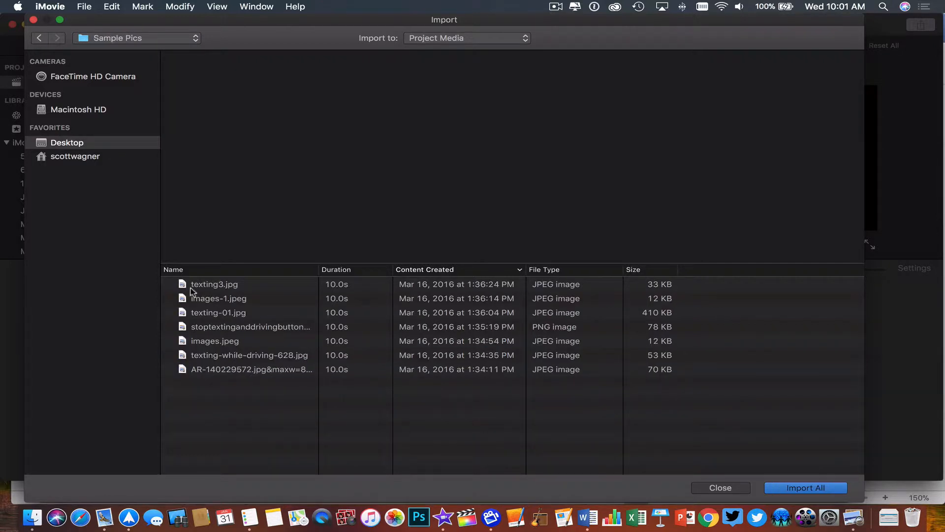
- Select three separate images: the AR-140229572 photo, the stoptextinganddrivingbutton graphic and images-1.jpeg
left_click(223, 285)
left_click(231, 312)
left_click(233, 377)
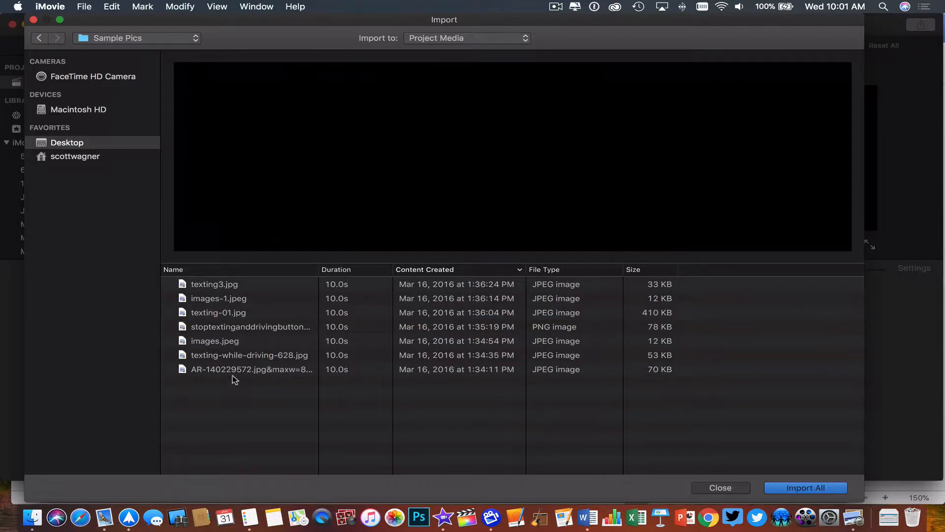
left_click(235, 372)
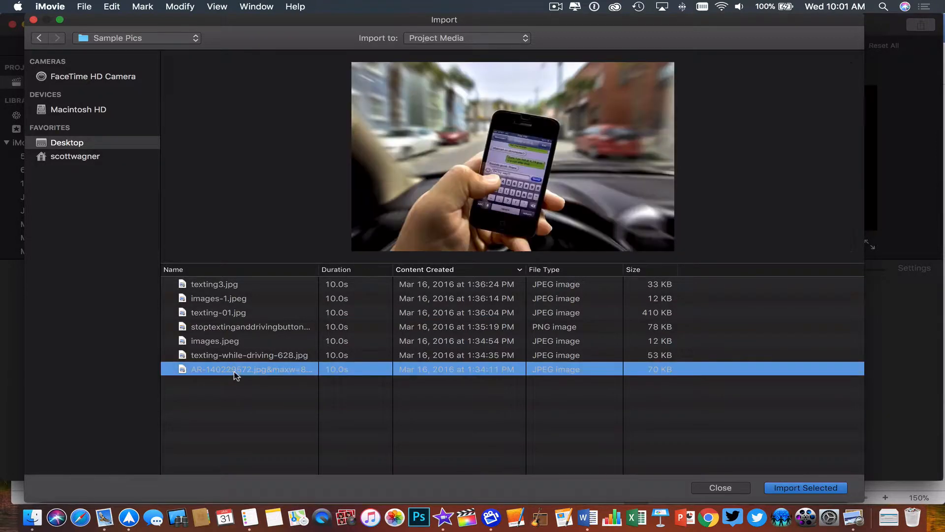
left_click(220, 331, "super")
left_click(221, 303, "super")
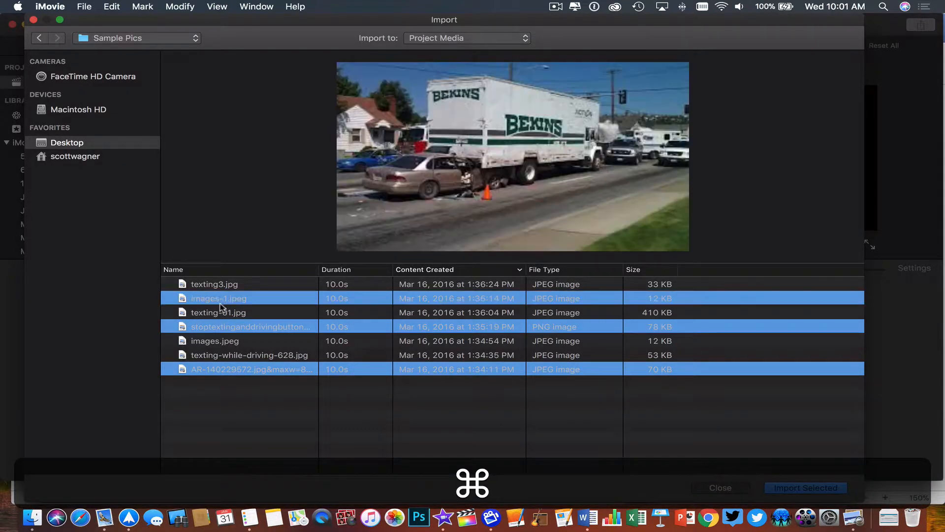
- Select all images in Sample Pics, from texting3.jpg to the AR-140229572 photo, and import them into a new event named PSA Movie
left_click(214, 285)
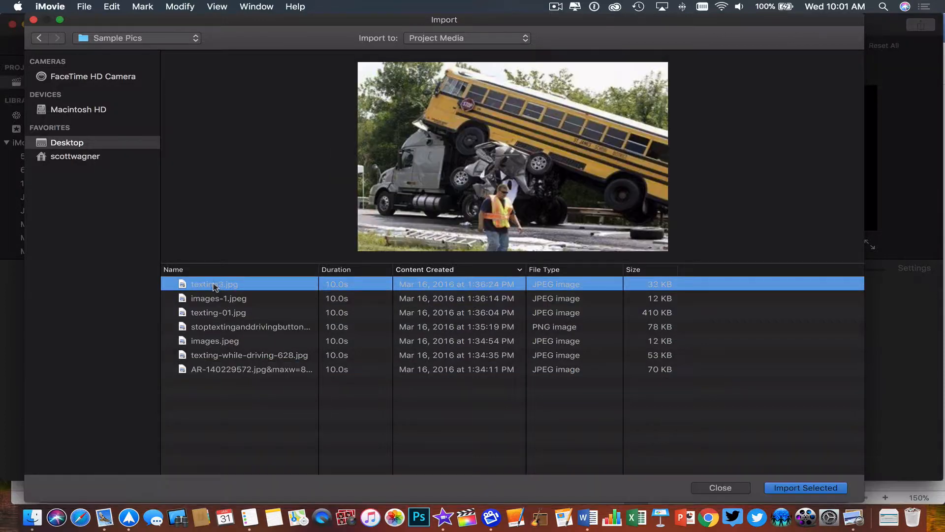
left_click(240, 370, "shift")
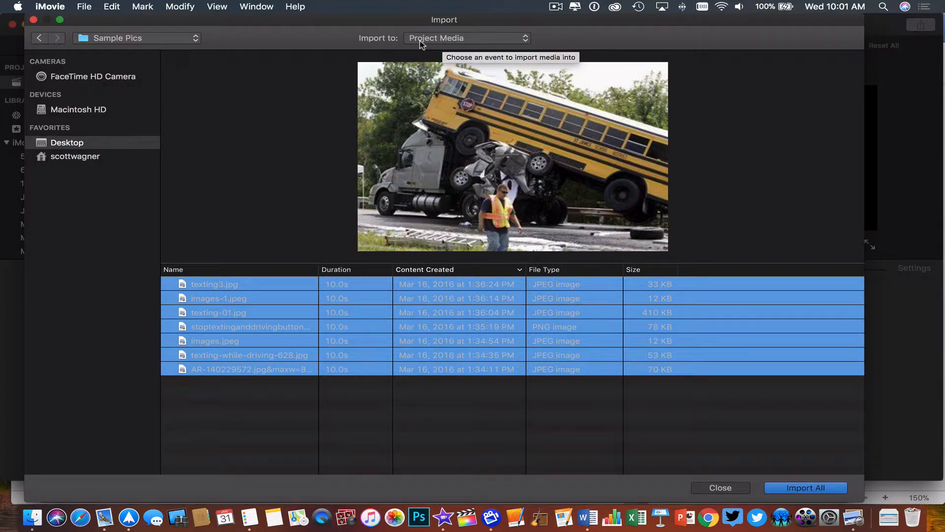
left_click(462, 39)
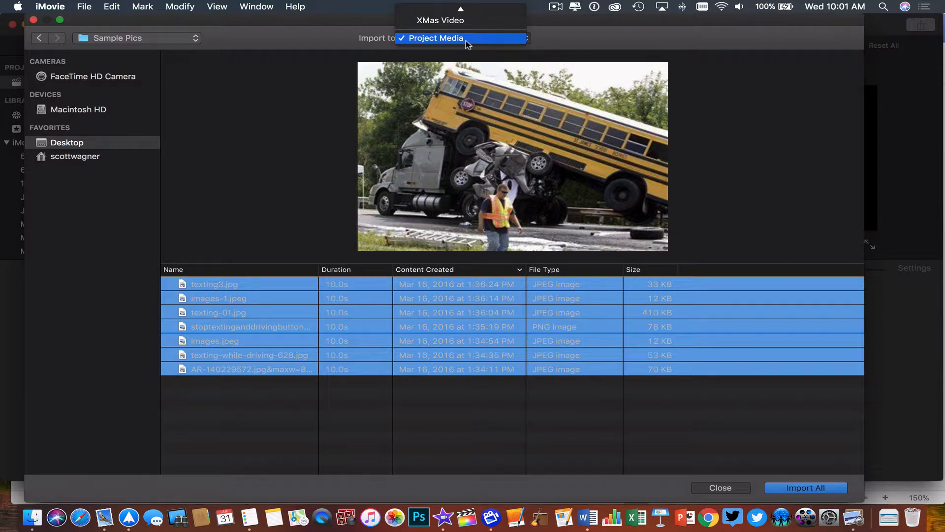
mouse_move(460, 9)
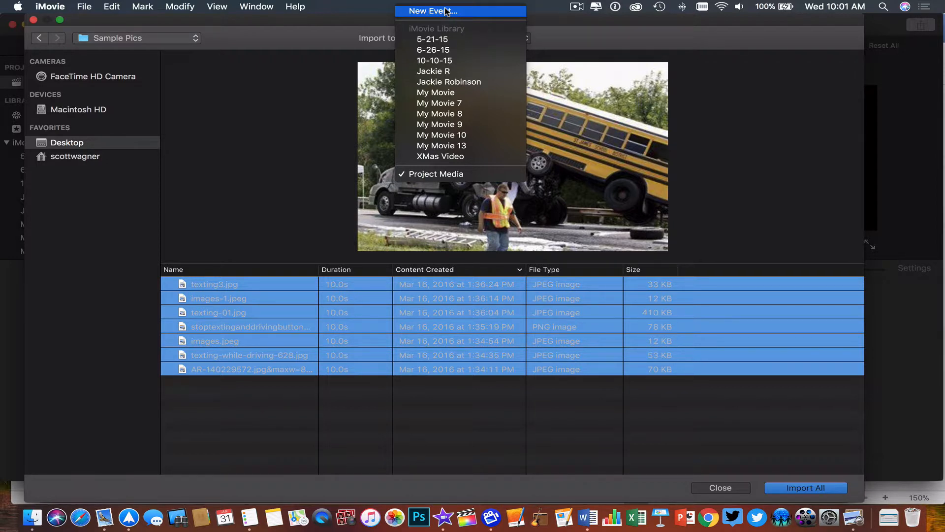
left_click(445, 11)
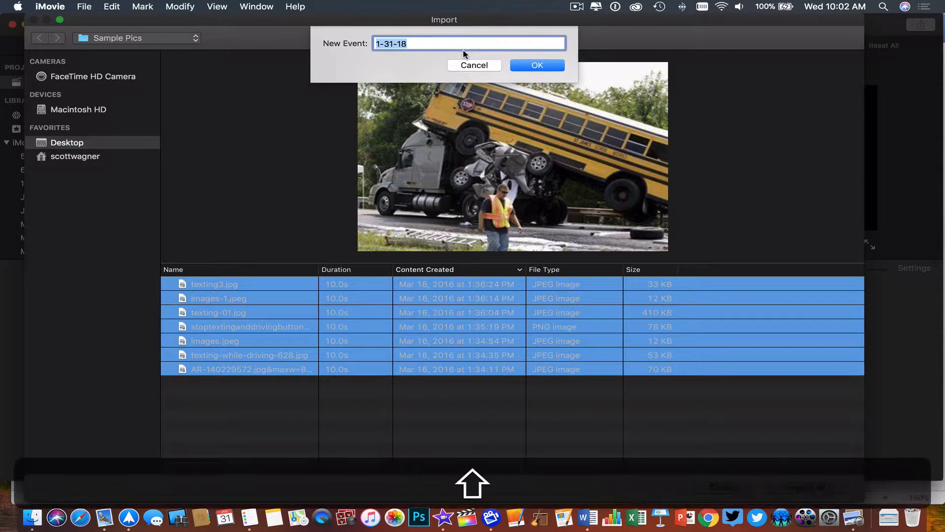
type("PSA Movie")
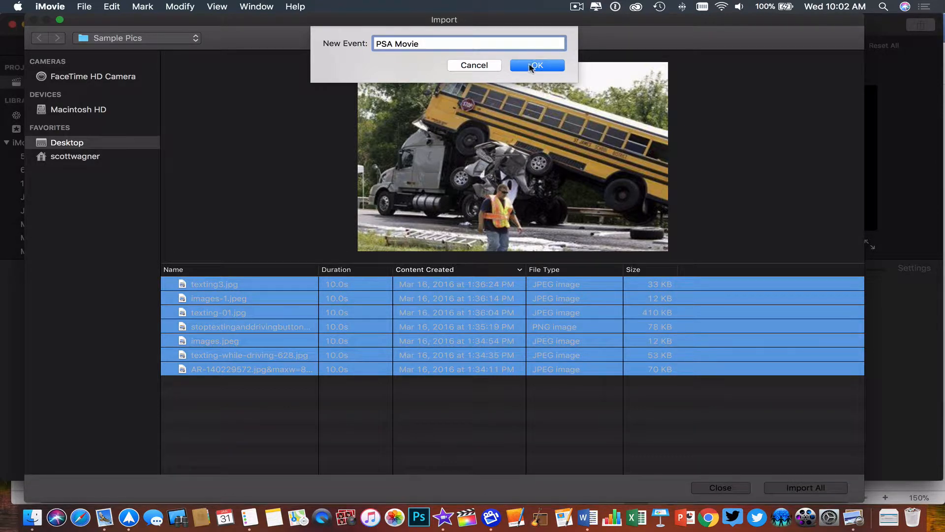
left_click(532, 67)
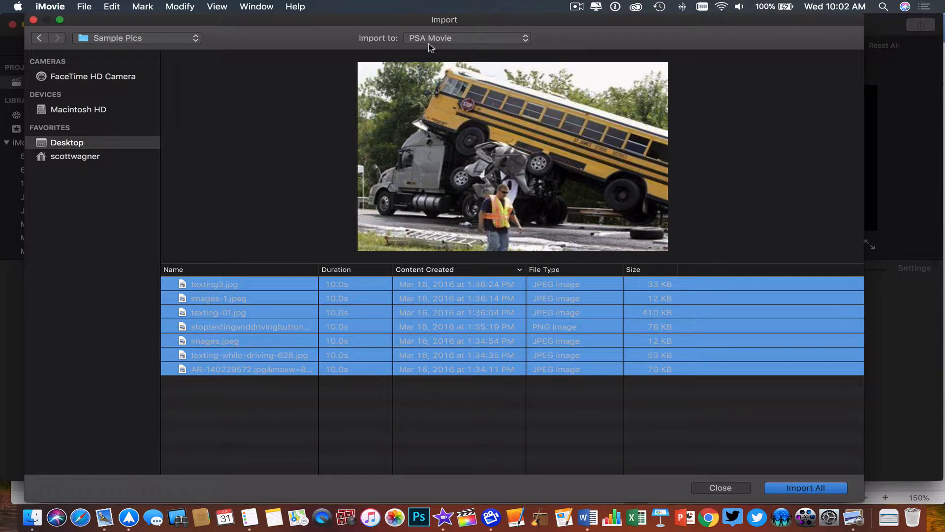
left_click(810, 488)
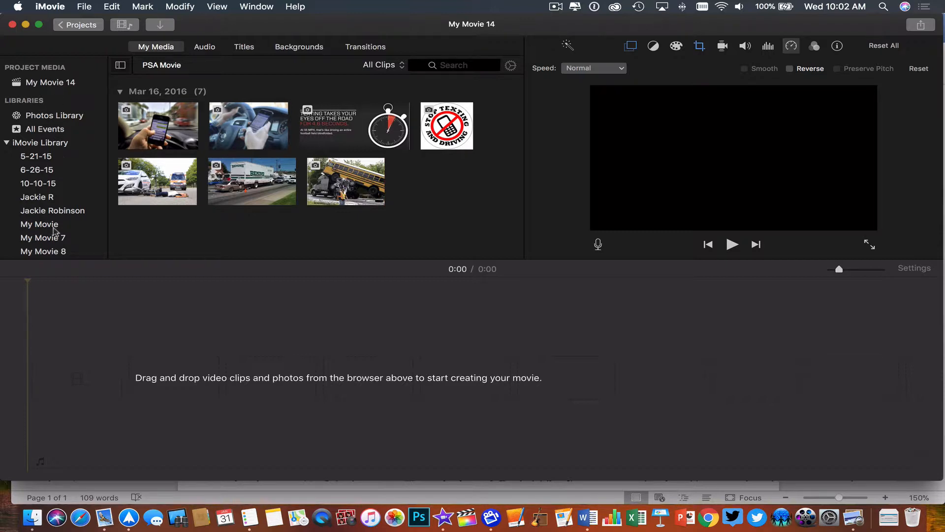
scroll(34, 211, "down", 5)
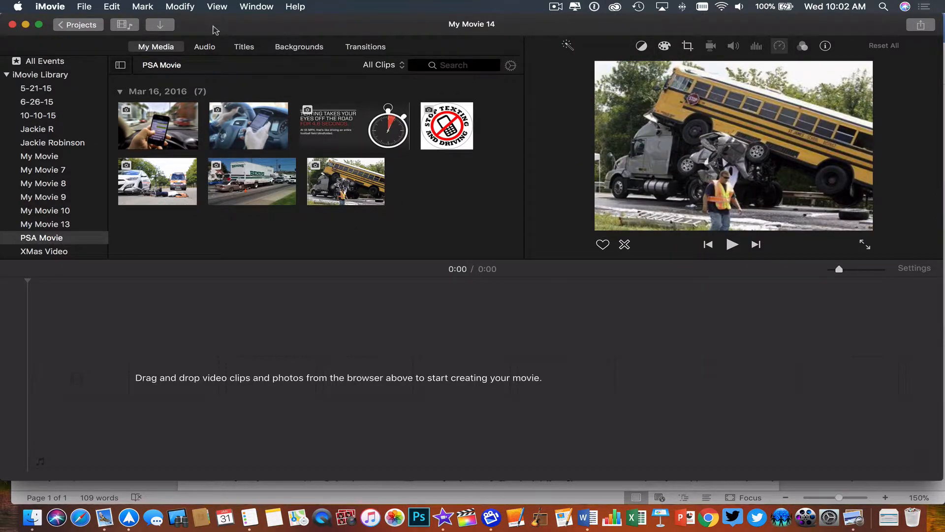
- Move the movie editing window down and aside to view the PSA Sample Storyboard behind it alongside the imported images
left_click_drag(215, 30, 499, 305)
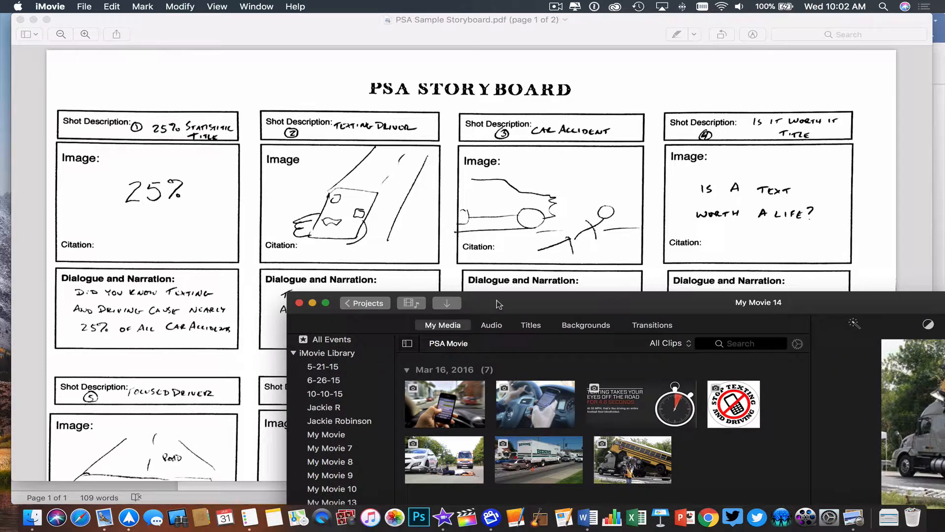
left_click_drag(499, 304, 518, 170)
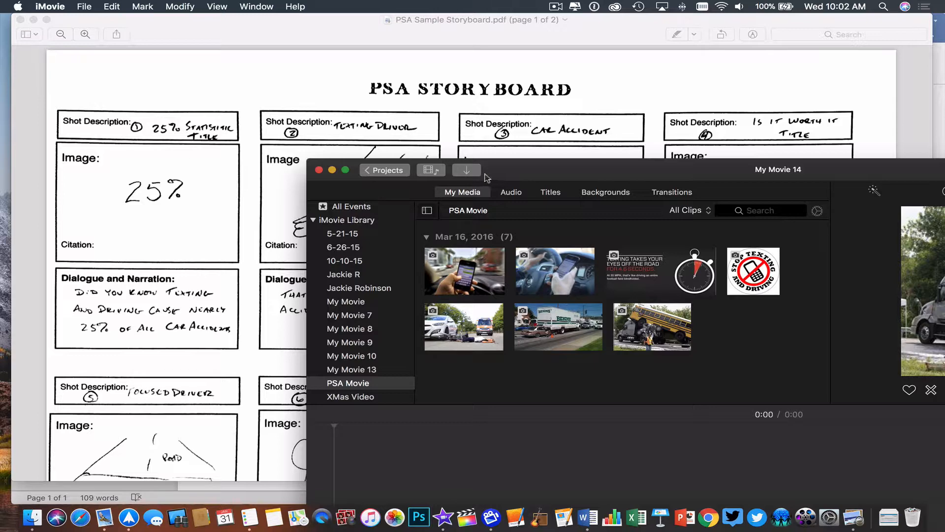
left_click_drag(494, 174, 512, 296)
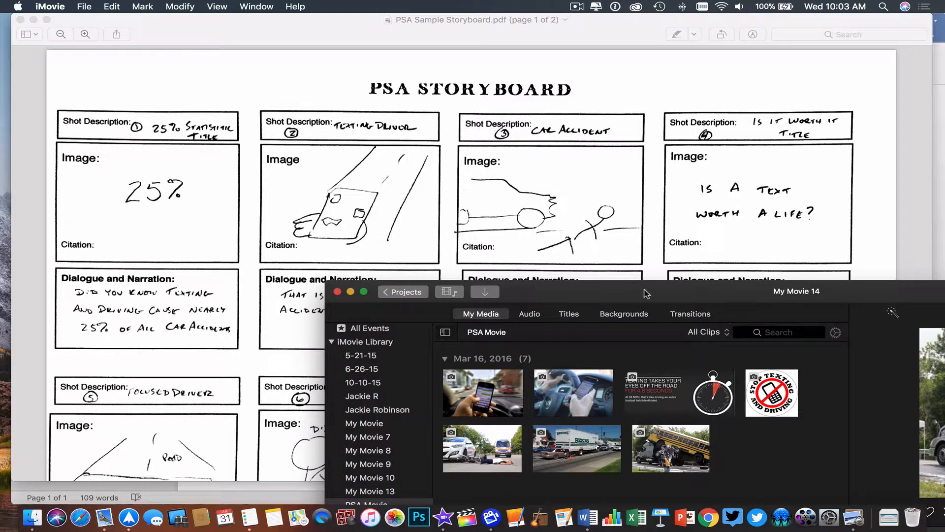
left_click_drag(646, 294, 456, 319)
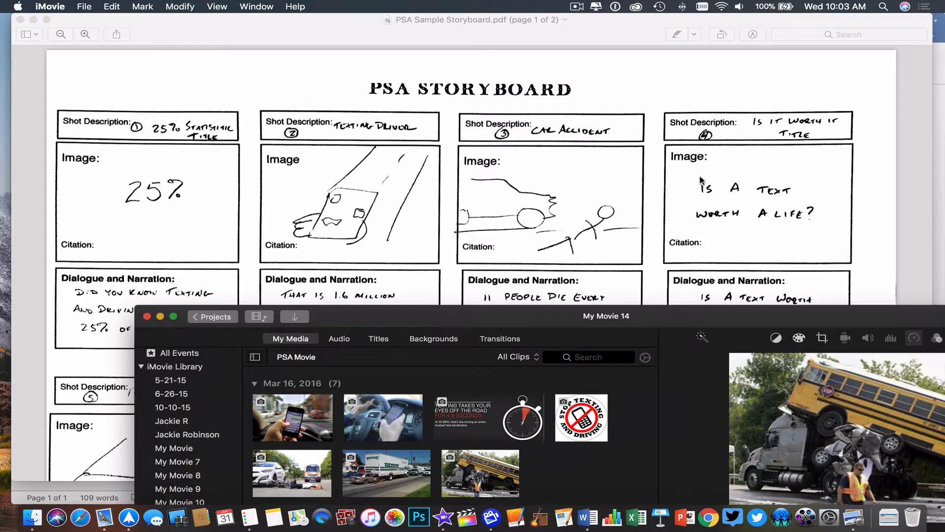
- Place the photo of a hand texting on a phone in front of the dashboard as the timeline's first clip and extend its end slightly
left_click_drag(673, 317, 676, 291)
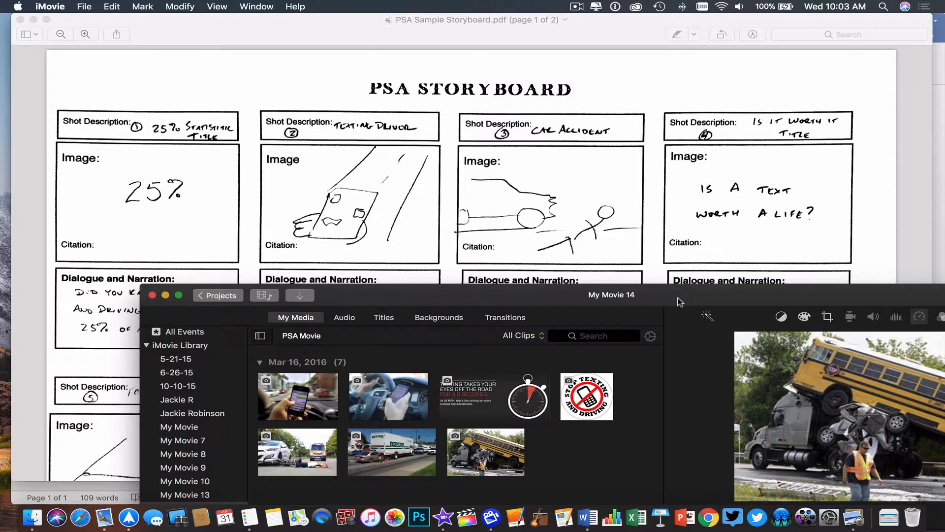
left_click_drag(684, 299, 568, 13)
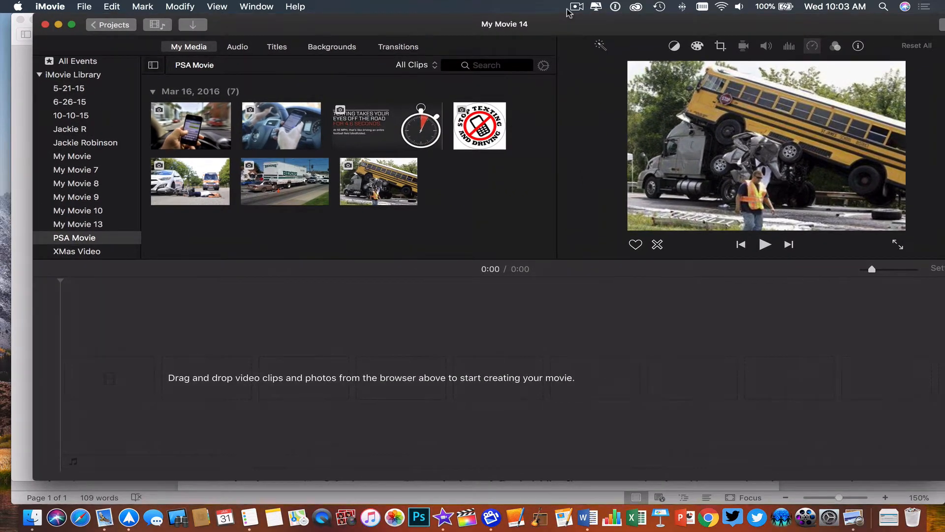
left_click(196, 129)
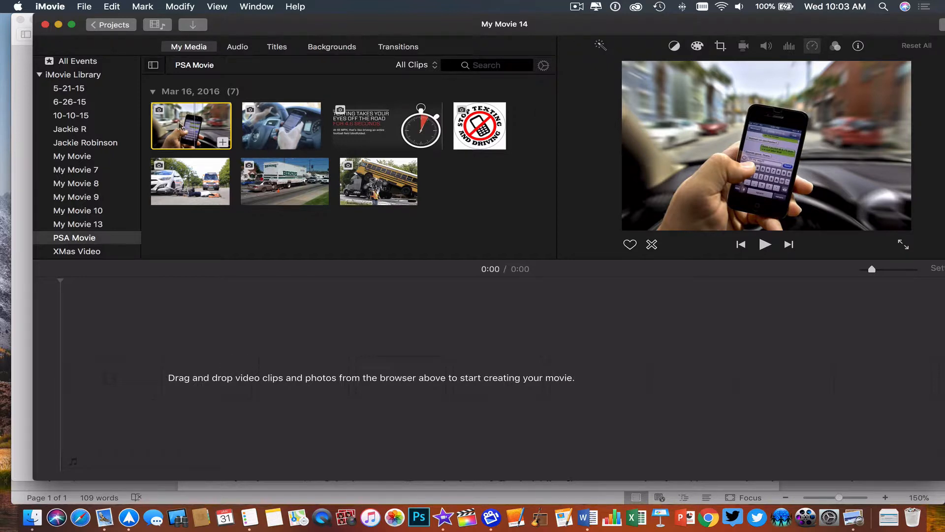
left_click_drag(181, 127, 73, 385)
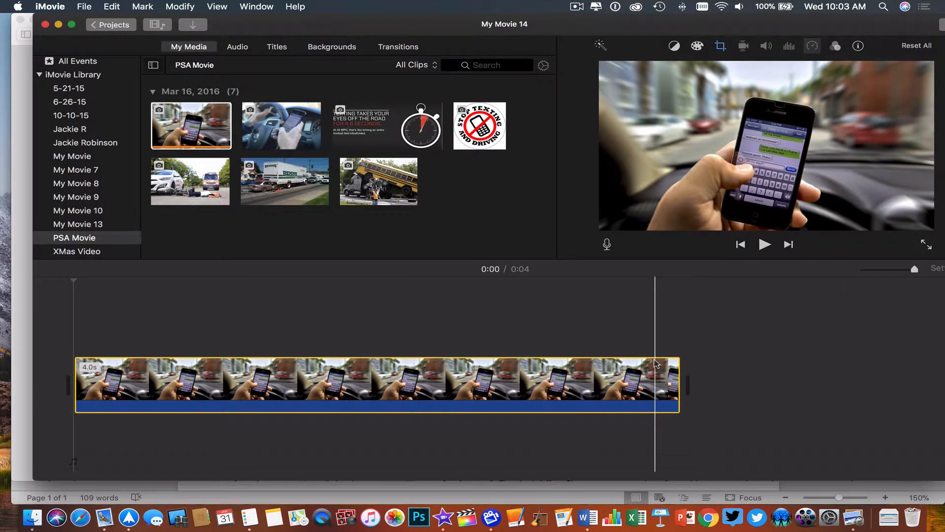
mouse_move(678, 373)
left_mouse_down()
mouse_move(501, 374)
mouse_move(840, 367)
mouse_move(667, 371)
mouse_move(695, 373)
mouse_move(683, 377)
left_mouse_up()
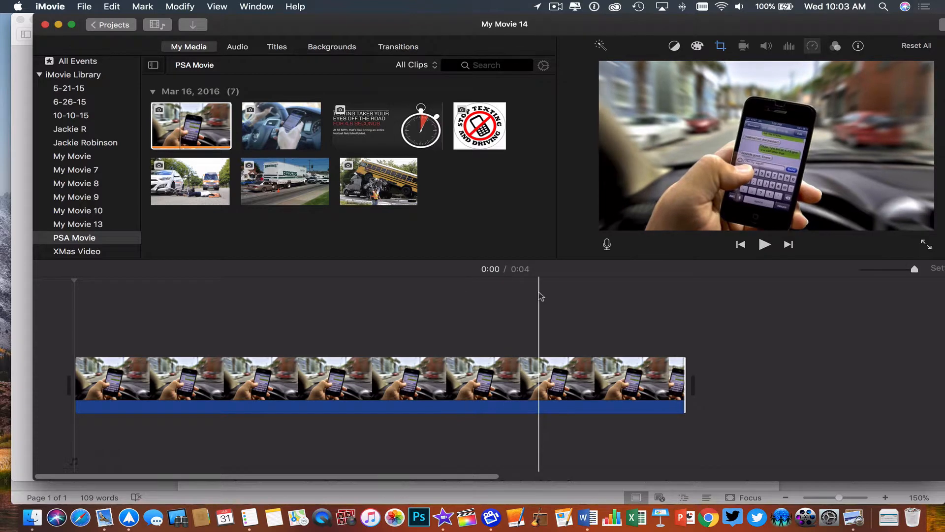
- Check the storyboard's car accident shot and add the photo of the white car and fallen cyclist after the texting clip
left_click_drag(383, 41, 331, 321)
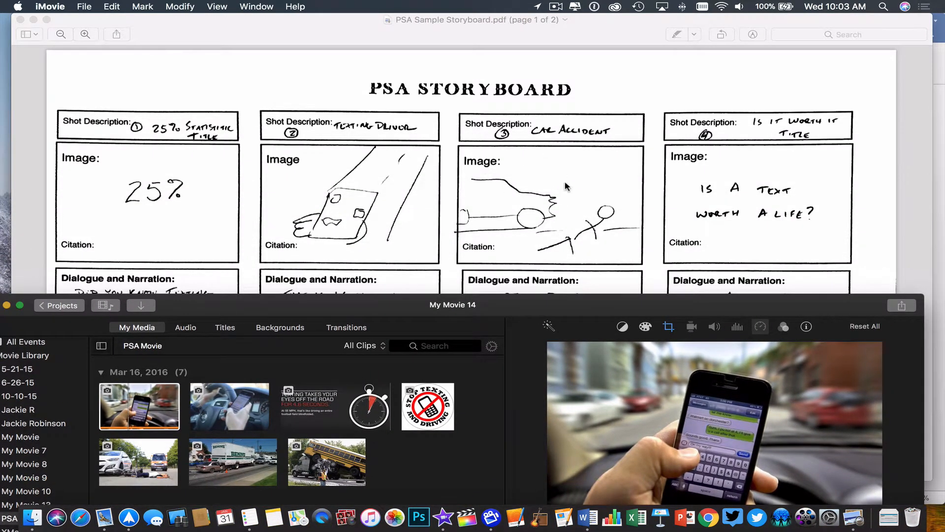
left_click_drag(552, 304, 581, 11)
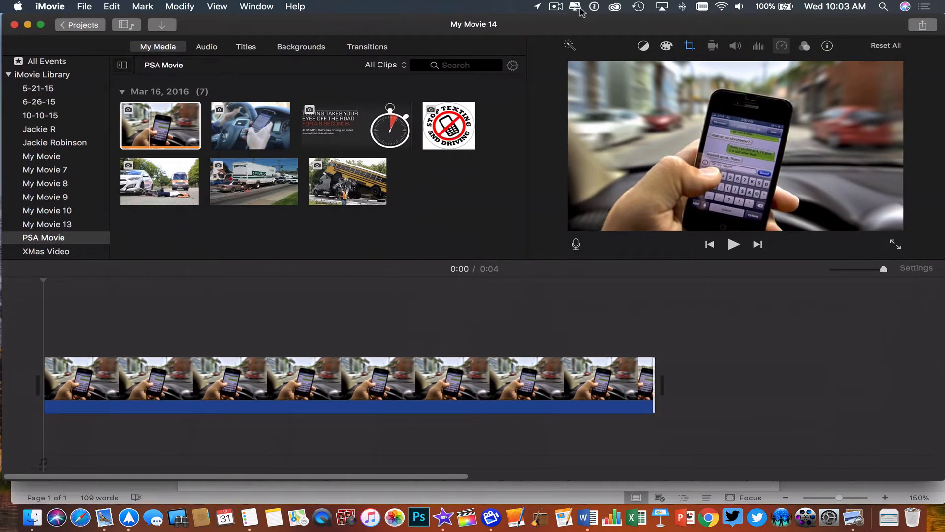
left_click(180, 186)
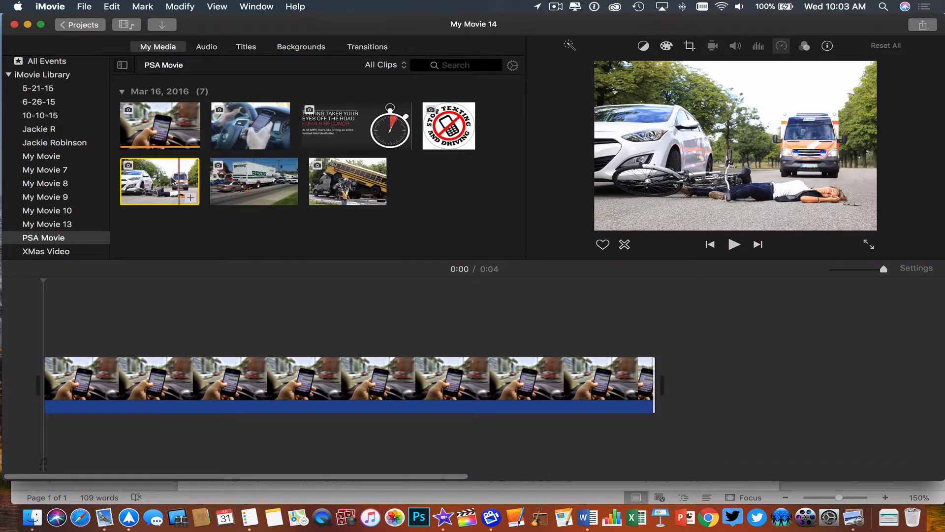
left_click_drag(189, 197, 669, 362)
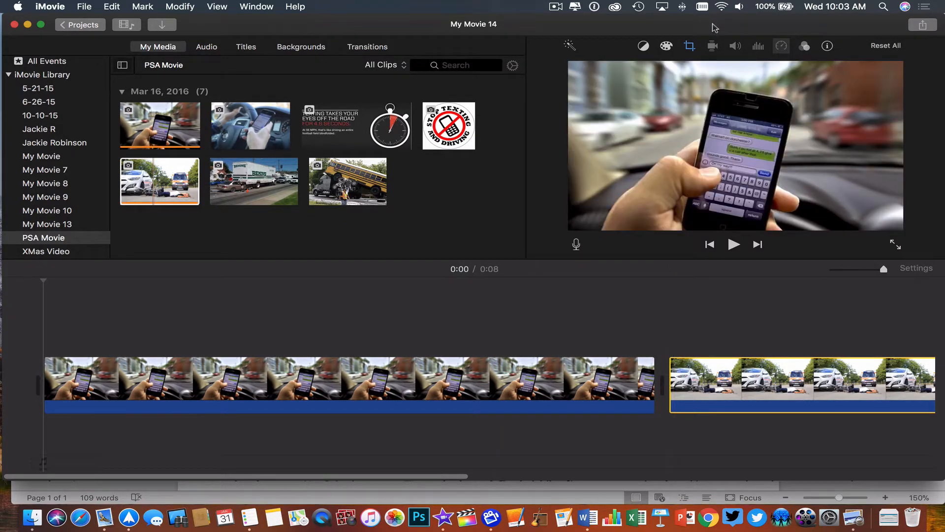
- Consult the storyboard again and add the photo of a driver texting at the steering wheel after the car accident clip
left_click_drag(715, 28, 567, 345)
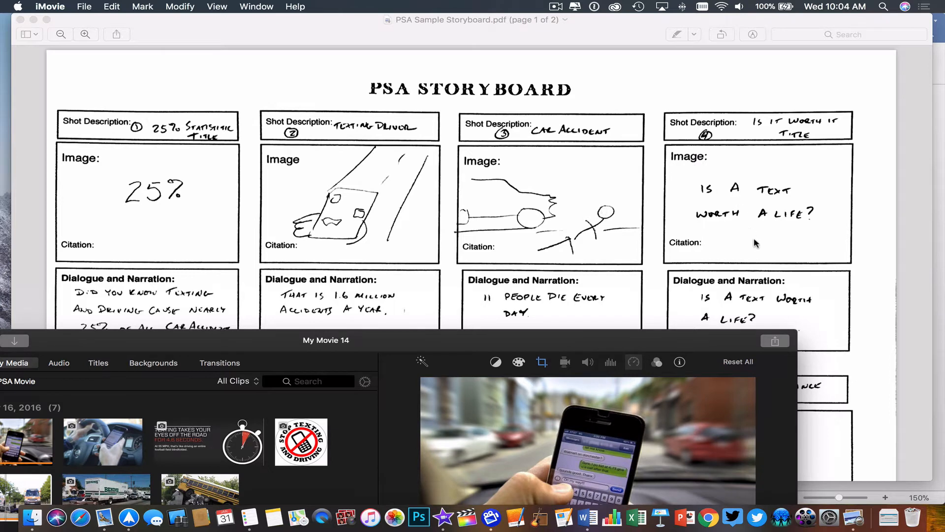
left_click_drag(663, 345, 770, 19)
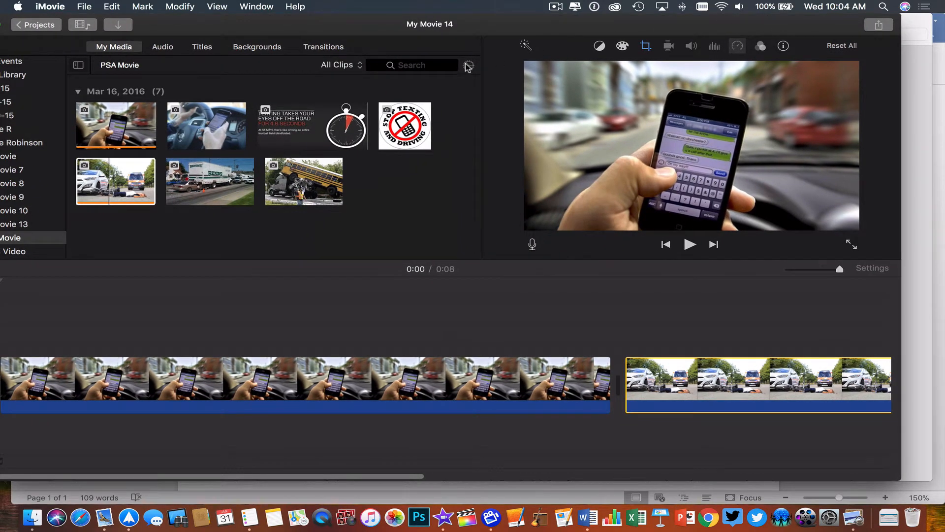
left_click(210, 137)
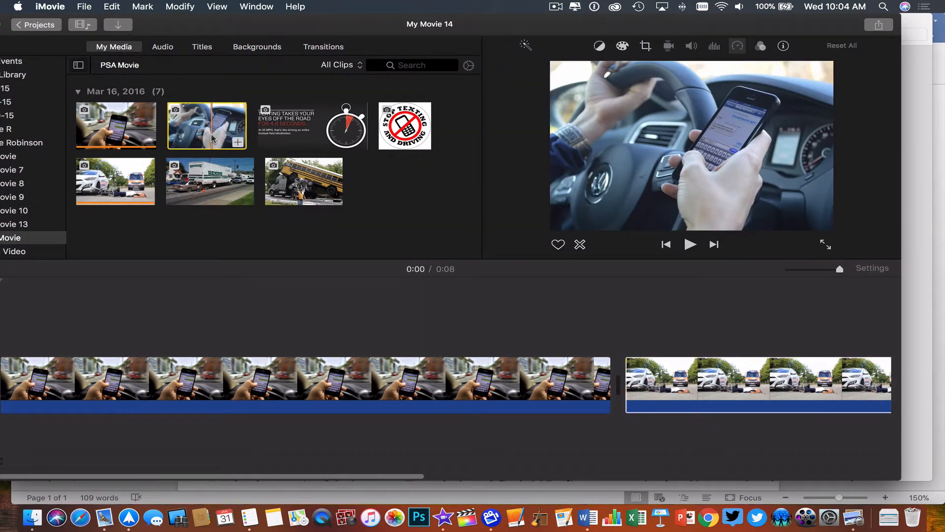
left_click_drag(728, 287, 554, 266)
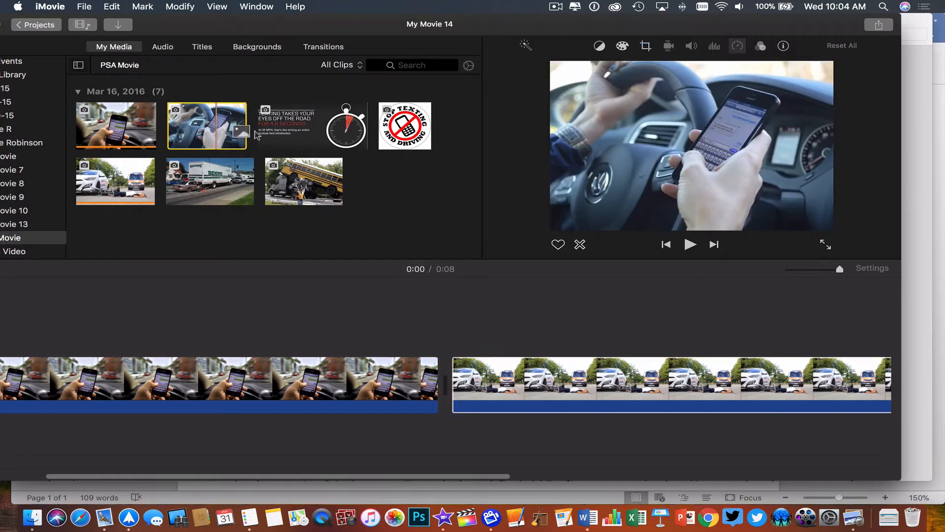
left_click_drag(219, 129, 533, 389)
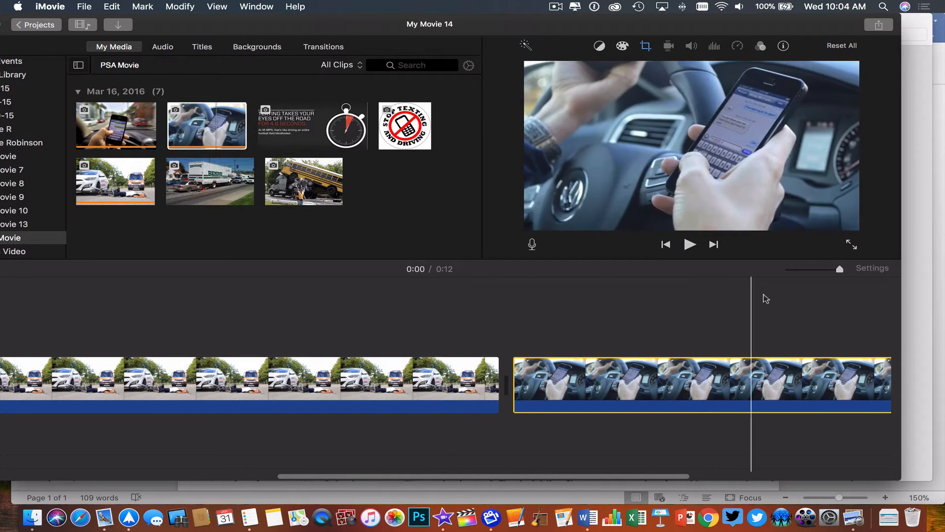
- Zoom the timeline out to show all three clips compactly and try to move the steering wheel clip away from the others
mouse_move(840, 269)
left_mouse_down()
mouse_move(809, 270)
mouse_move(831, 270)
left_mouse_up()
scroll(412, 375, "left", 10)
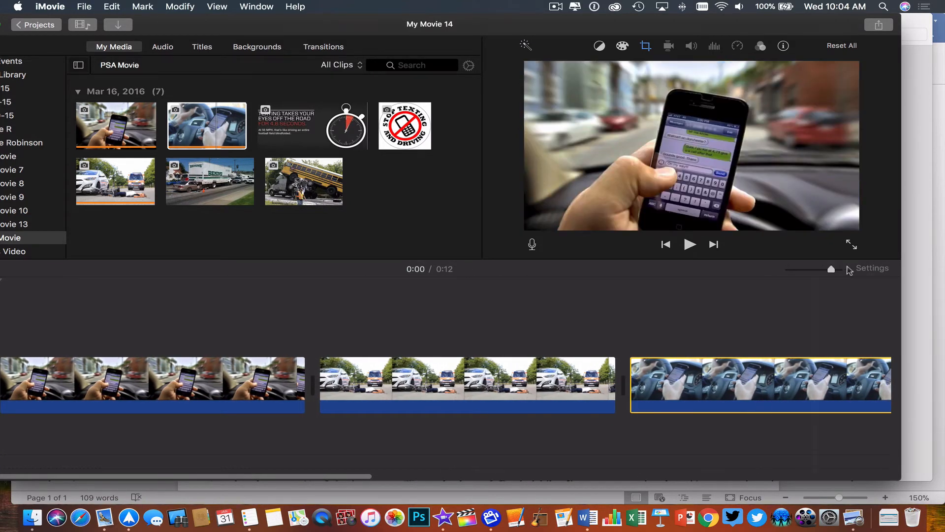
left_click_drag(832, 270, 814, 271)
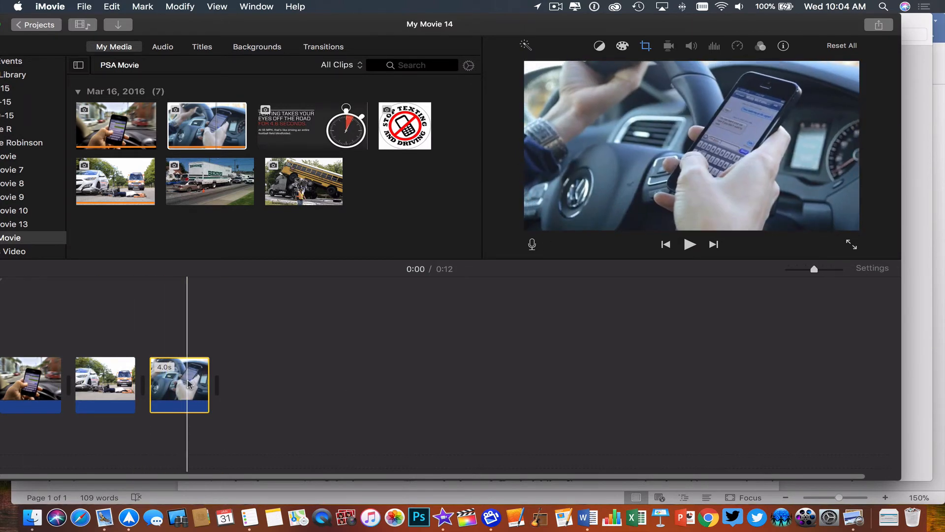
left_click_drag(173, 378, 275, 384)
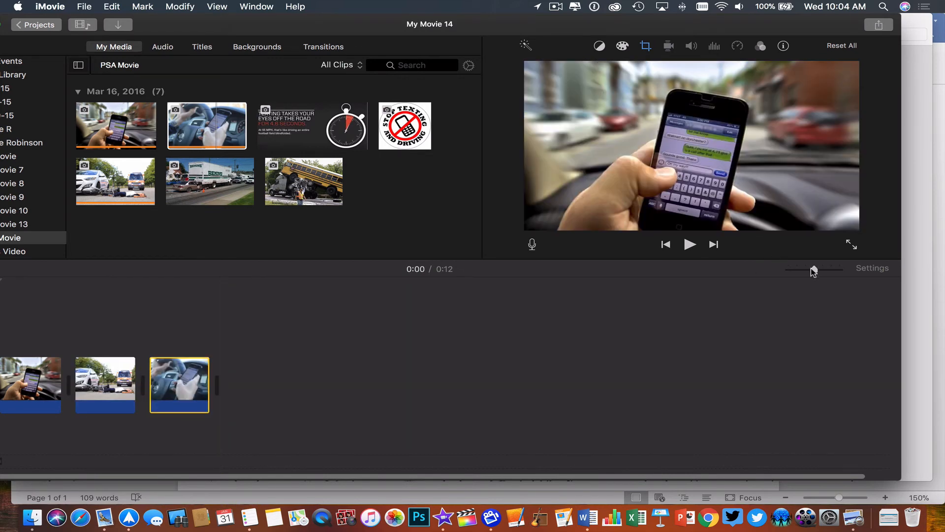